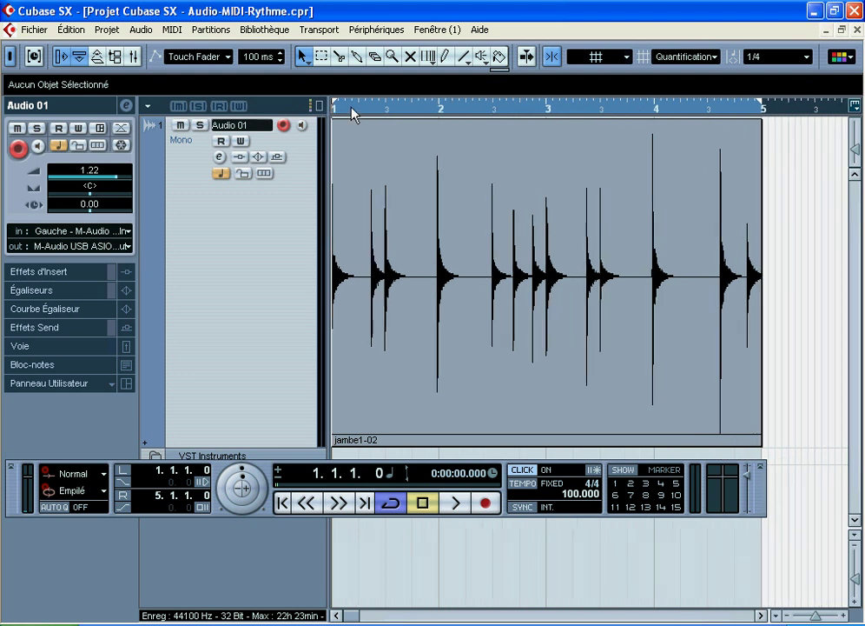
Step: Play back the jambe1-02 clip on the Audio 01 track, and stop playback after listening
drag(374, 112, 323, 106)
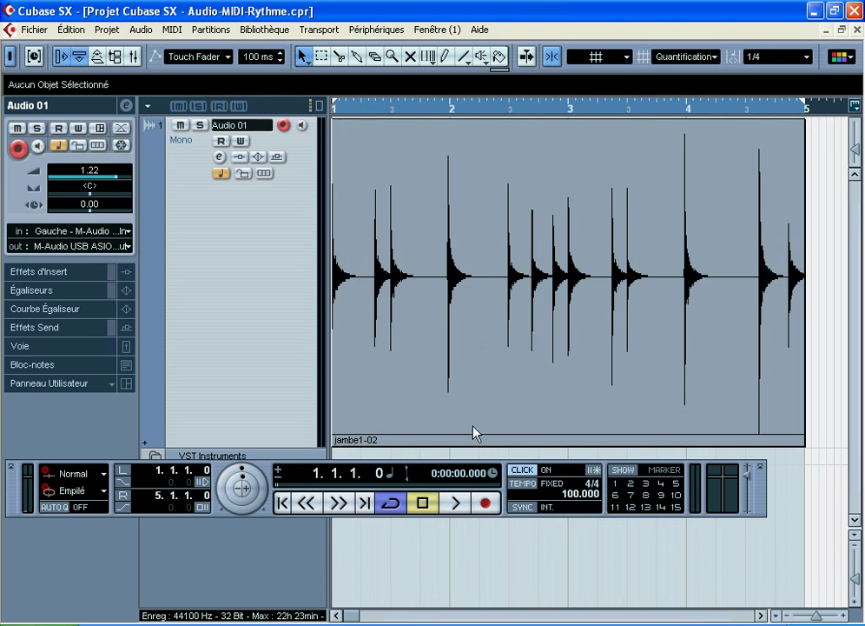
click(455, 504)
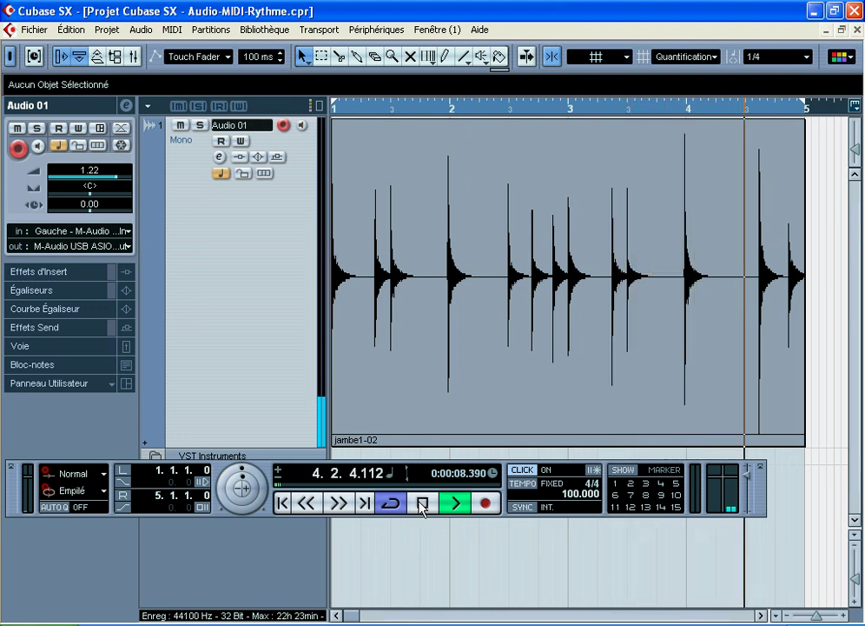
click(423, 503)
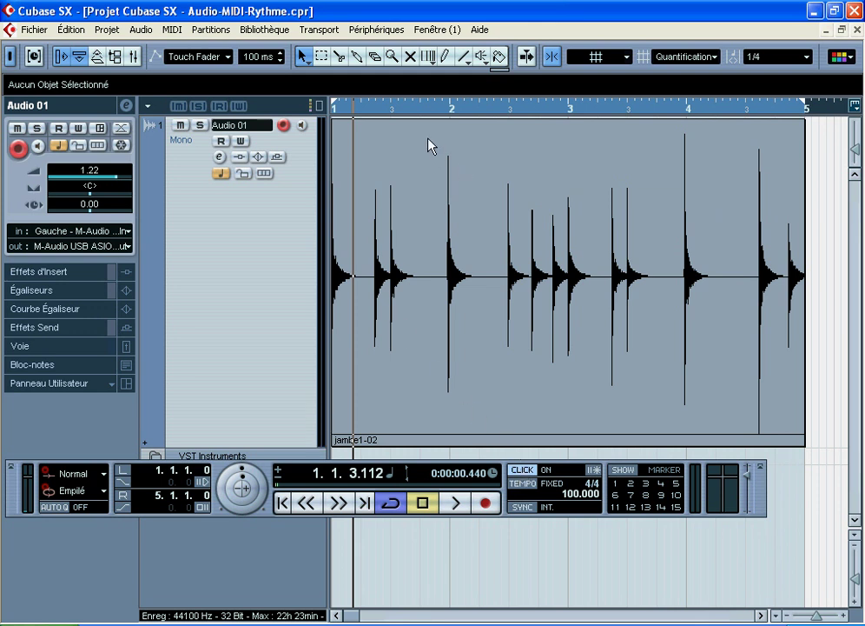
Step: Examine how the drum hits in the jambe1-02 waveform line up with the starts of bars 2 and 3
drag(451, 113, 589, 221)
mouse_move(427, 231)
mouse_down()
mouse_move(428, 242)
mouse_move(414, 233)
mouse_move(423, 233)
mouse_up()
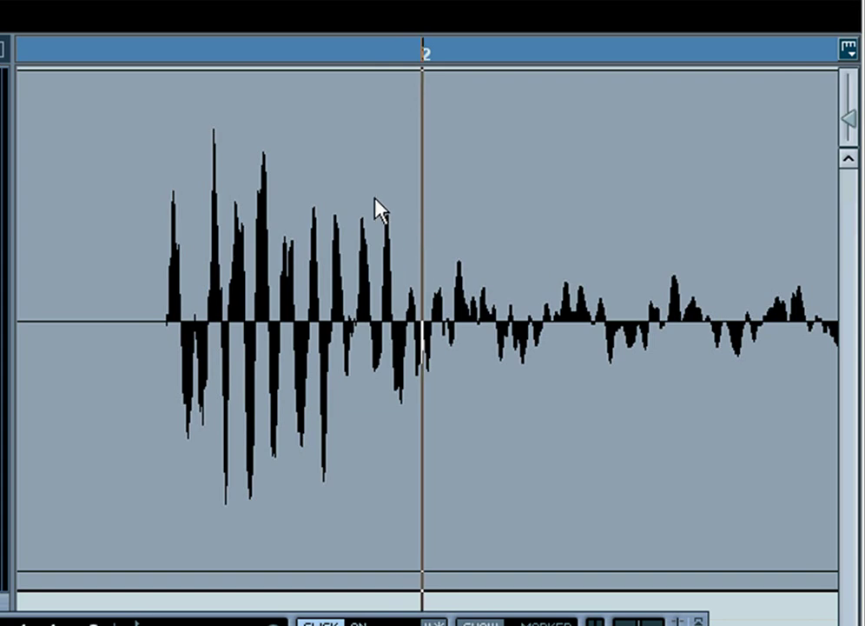
drag(243, 63, 193, 66)
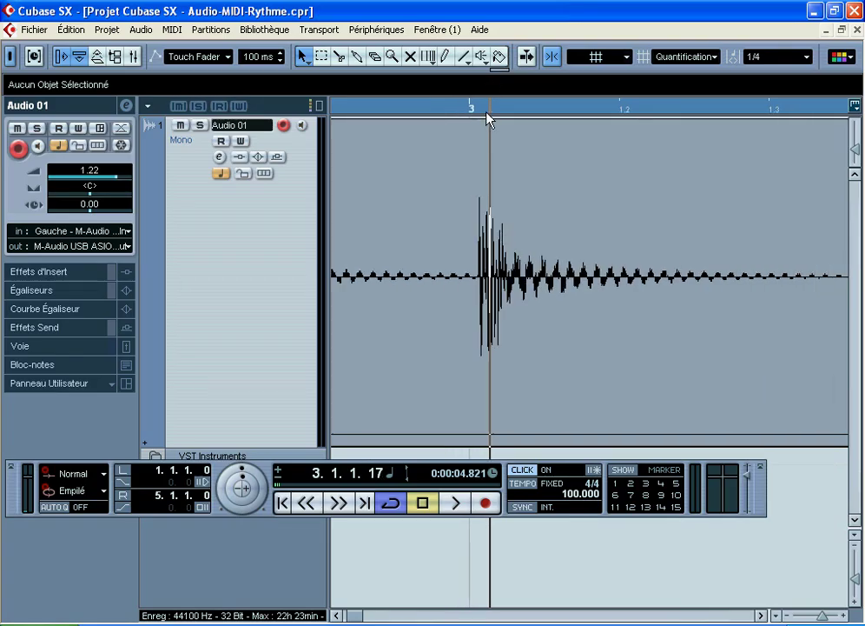
drag(471, 111, 338, 141)
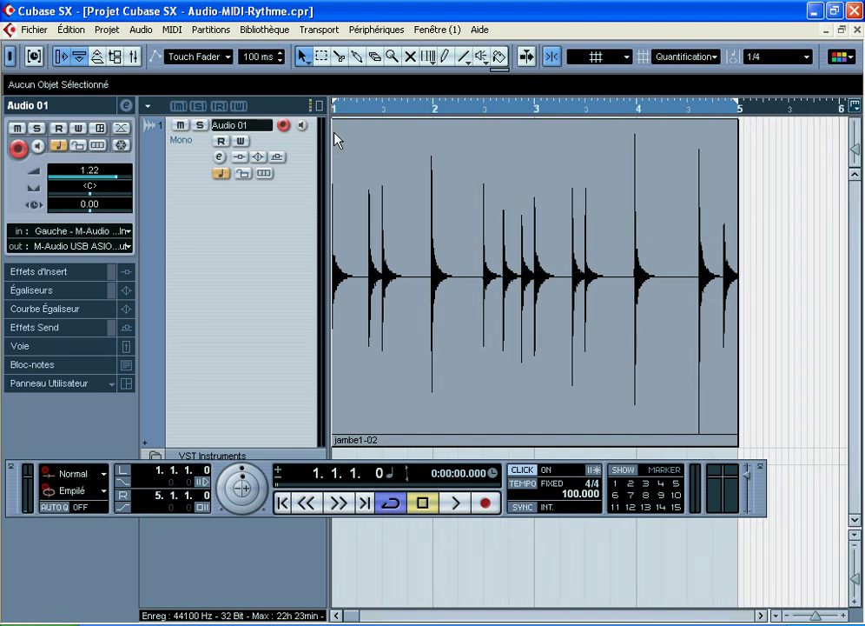
Step: Reduce the height of the Audio 01 track and place the playback cursor at bar 2
drag(249, 444, 258, 316)
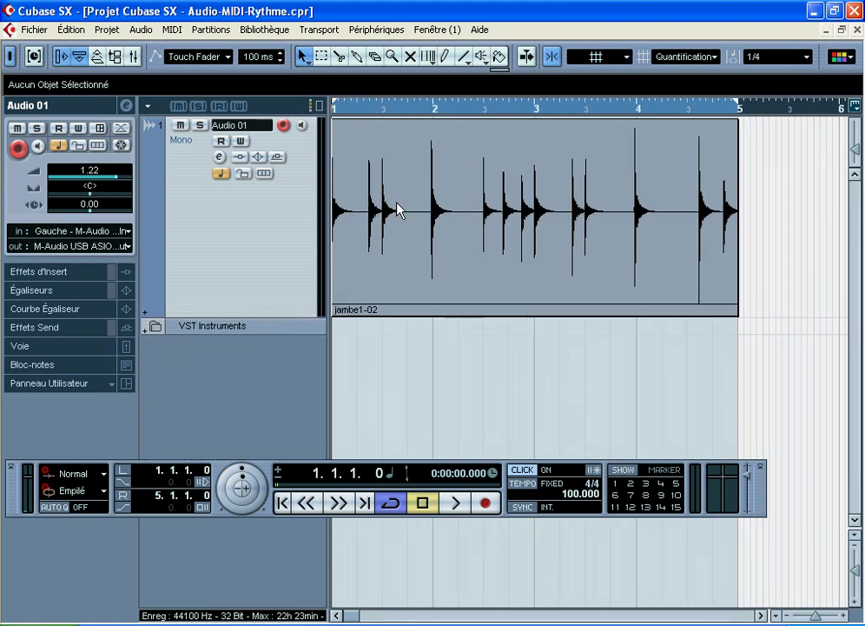
click(442, 114)
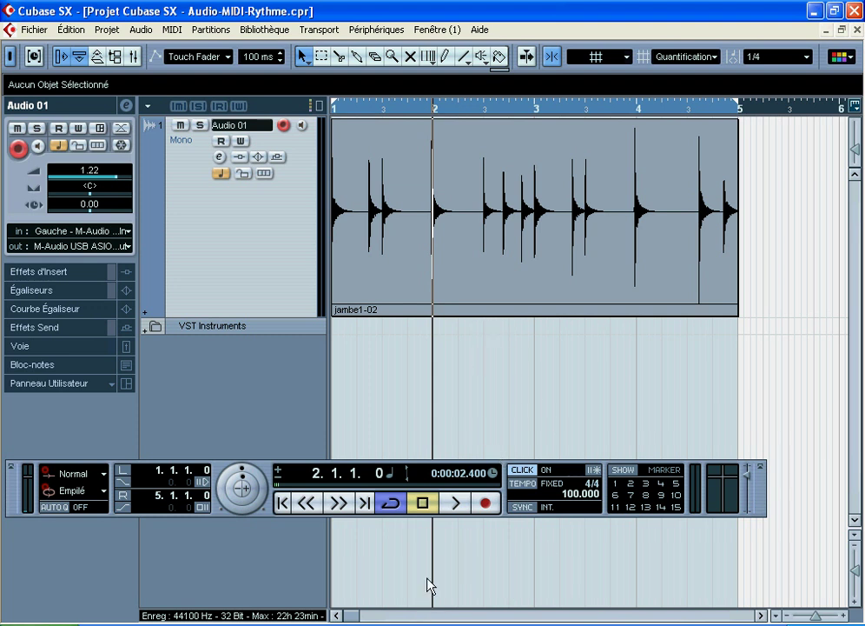
Step: Switch to ReCycle and load jambe1.wav from the Cubase SX3 folder, declining to move the left locator, and maximize the sample window
click(426, 624)
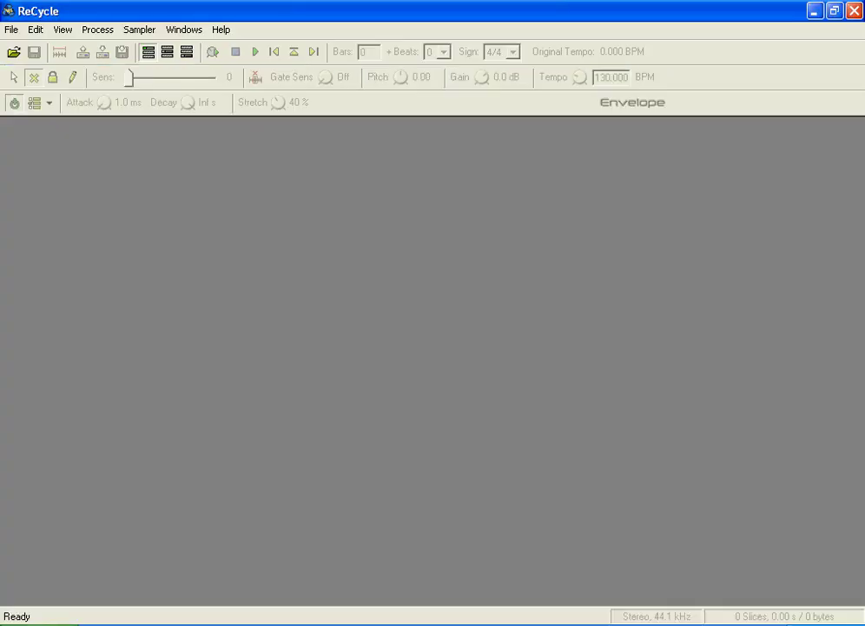
click(252, 624)
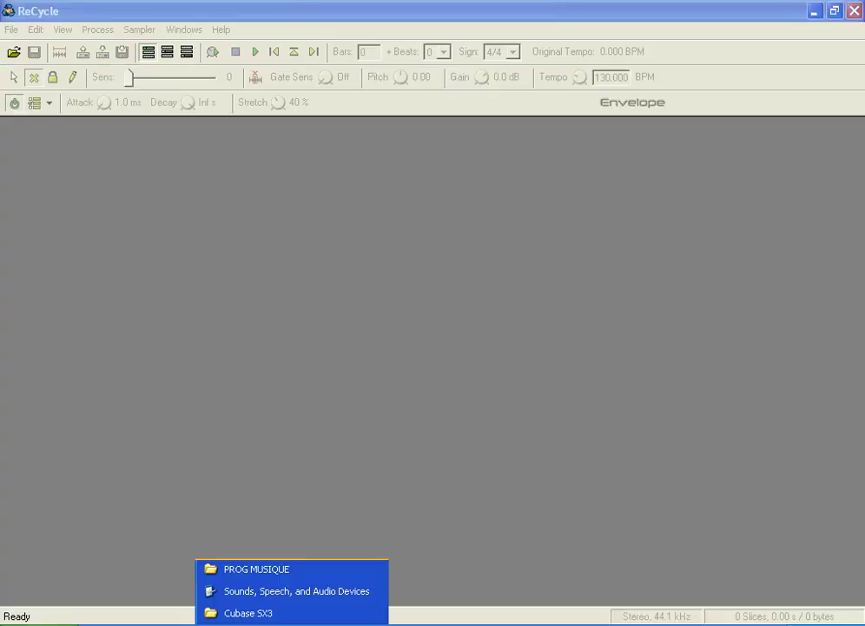
click(252, 614)
drag(379, 350, 201, 301)
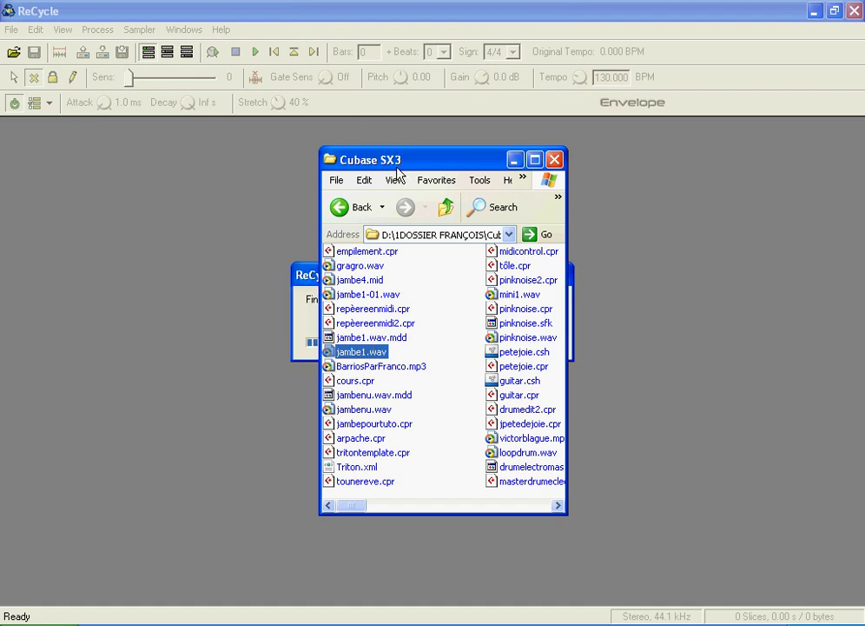
click(414, 132)
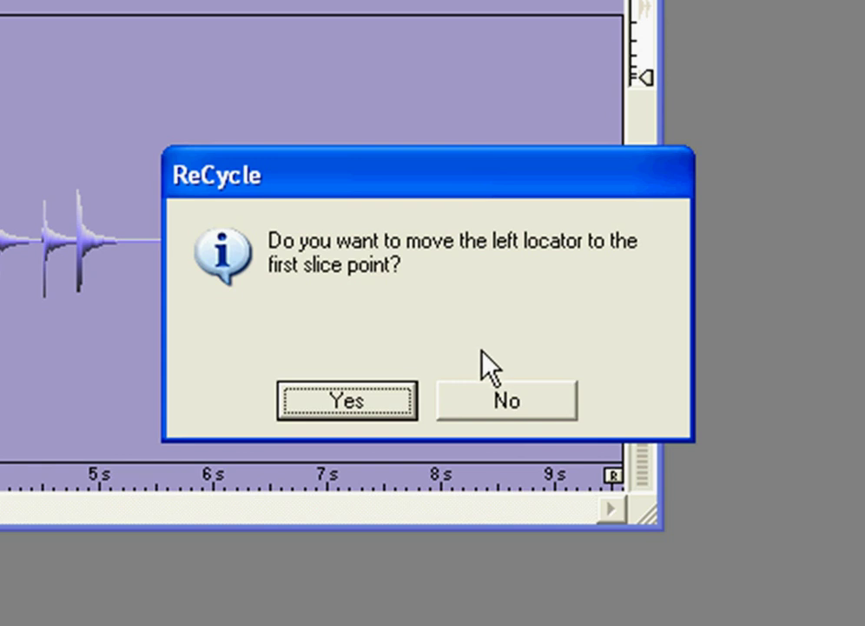
click(524, 406)
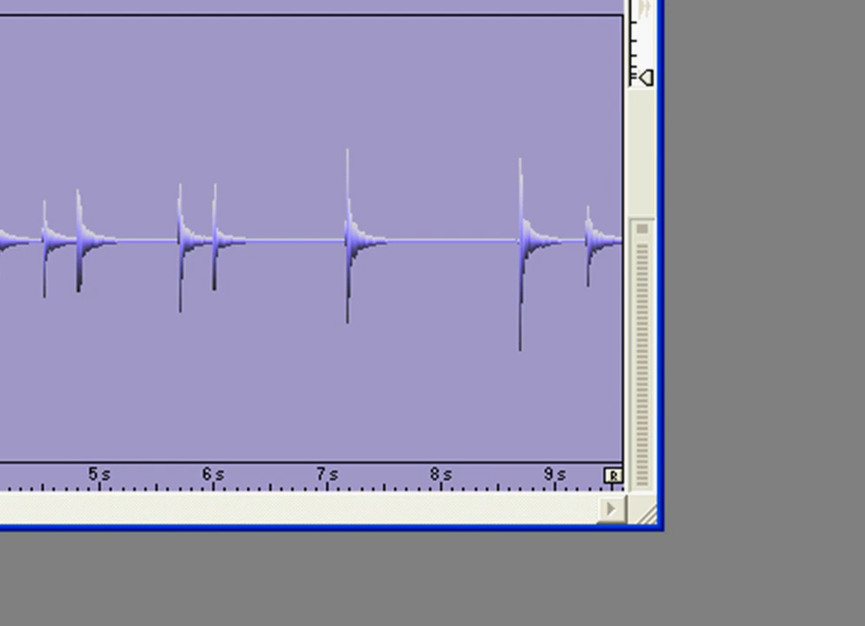
click(507, 136)
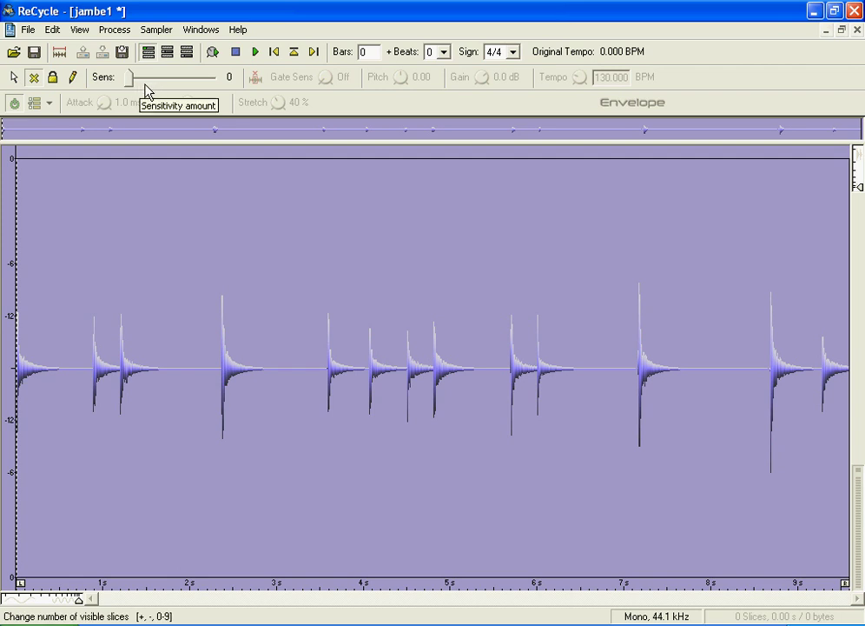
Step: Set the slice sensitivity to 4 and the loop length to 4 bars
drag(129, 80, 132, 81)
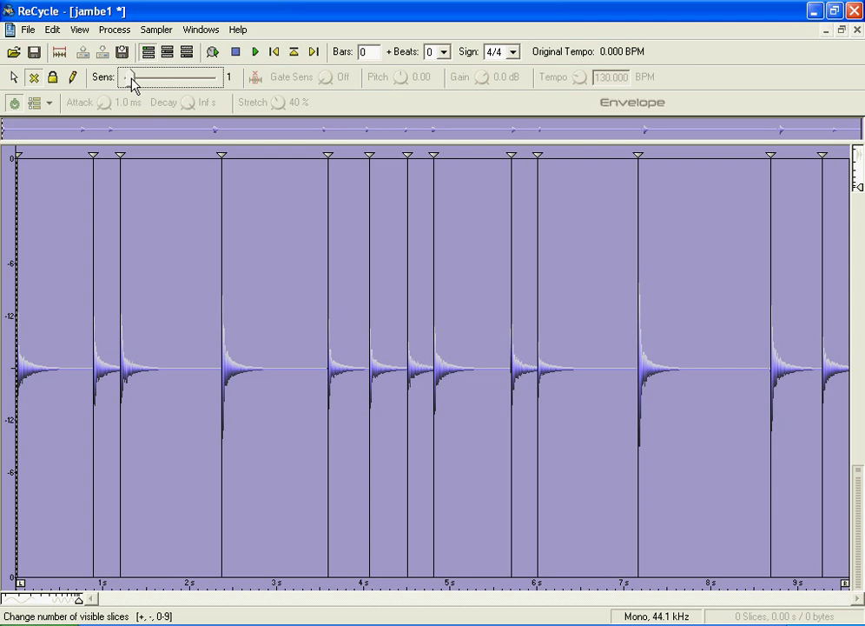
drag(132, 81, 136, 83)
drag(135, 83, 136, 84)
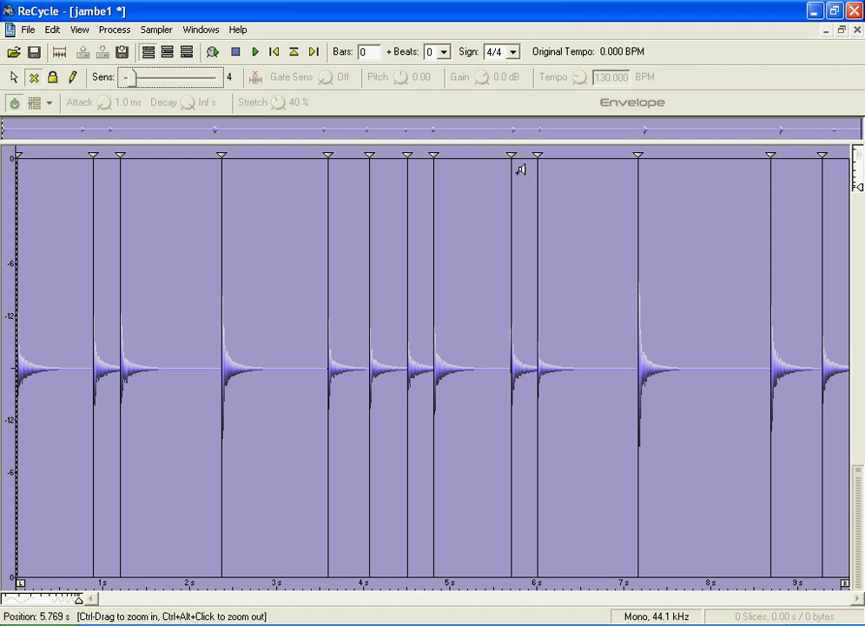
drag(376, 50, 356, 52)
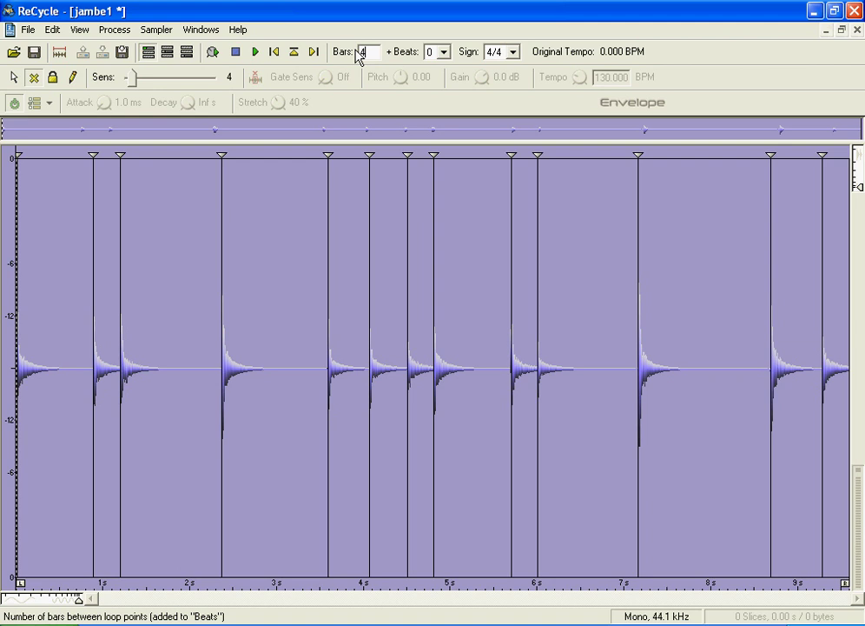
text(4)
key(Return)
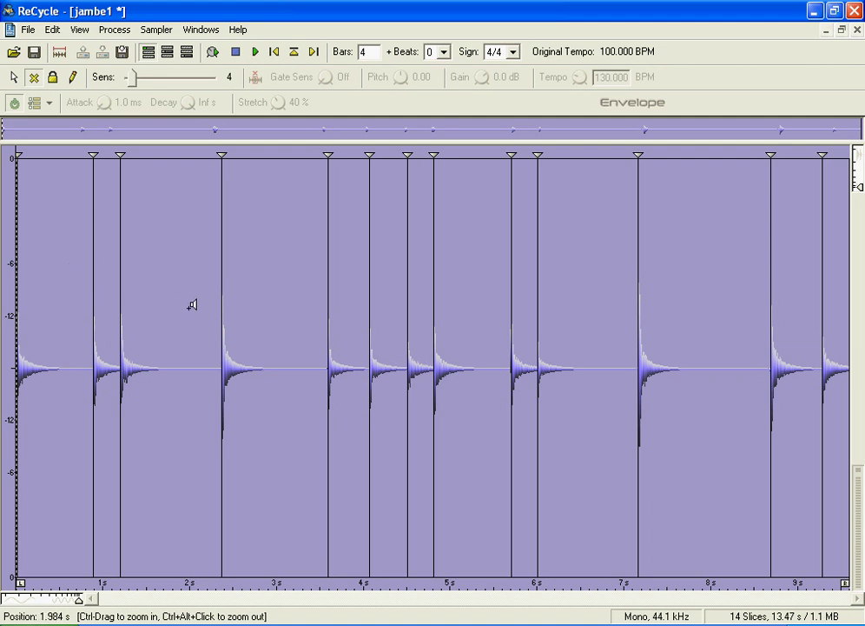
Step: Export the slices to the Desktop as a Standard MIDI File named MIDIRecycle.mid
click(29, 30)
click(71, 135)
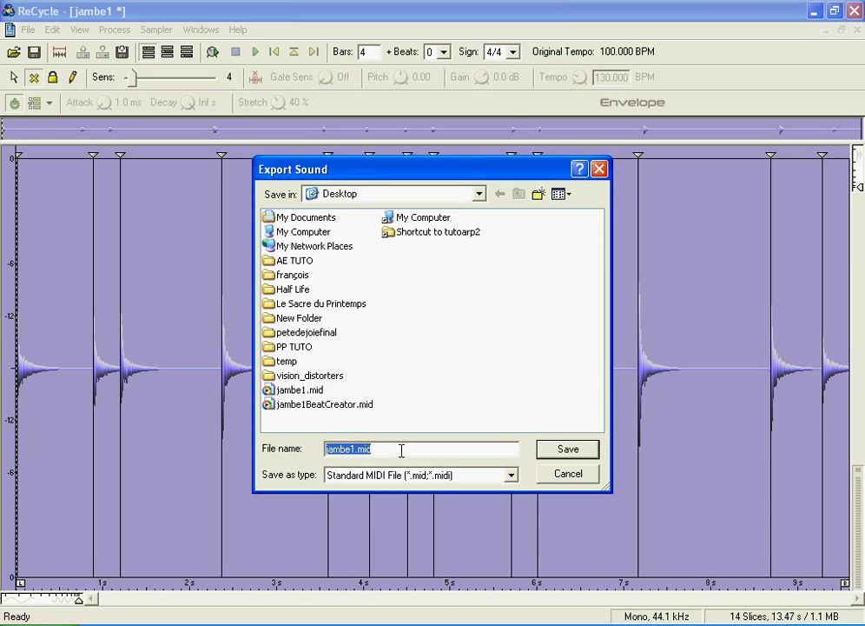
drag(352, 448, 312, 451)
text(MU)
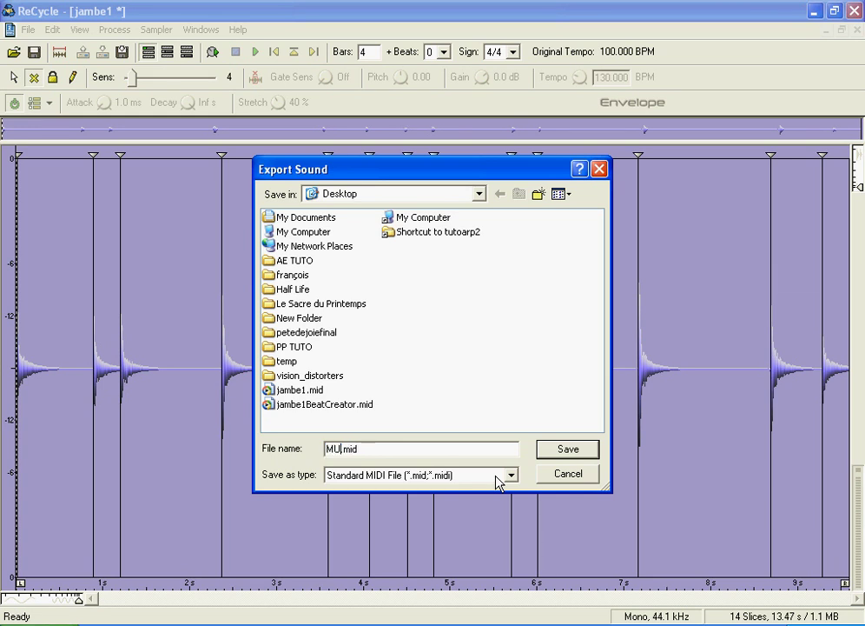
key(BackSpace)
text(IDIRecycle)
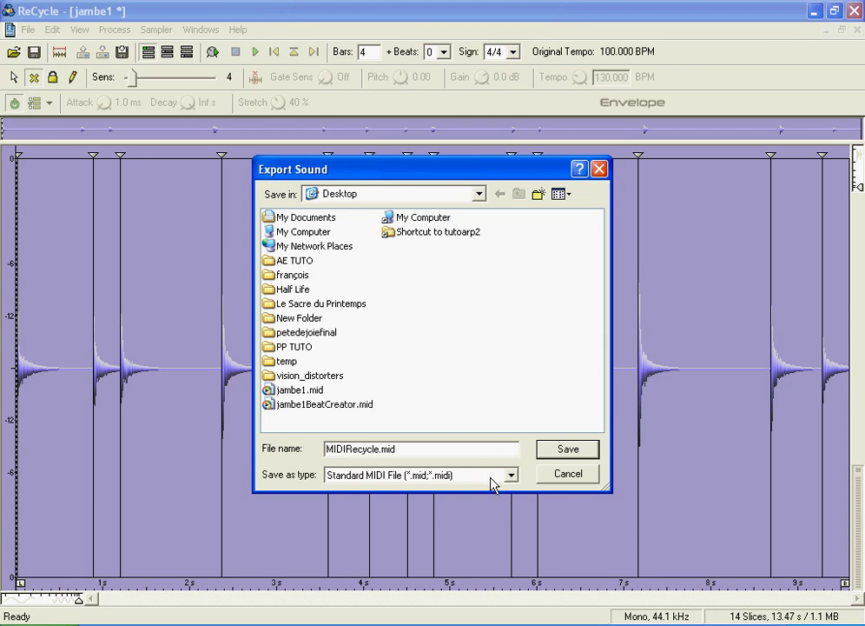
click(563, 456)
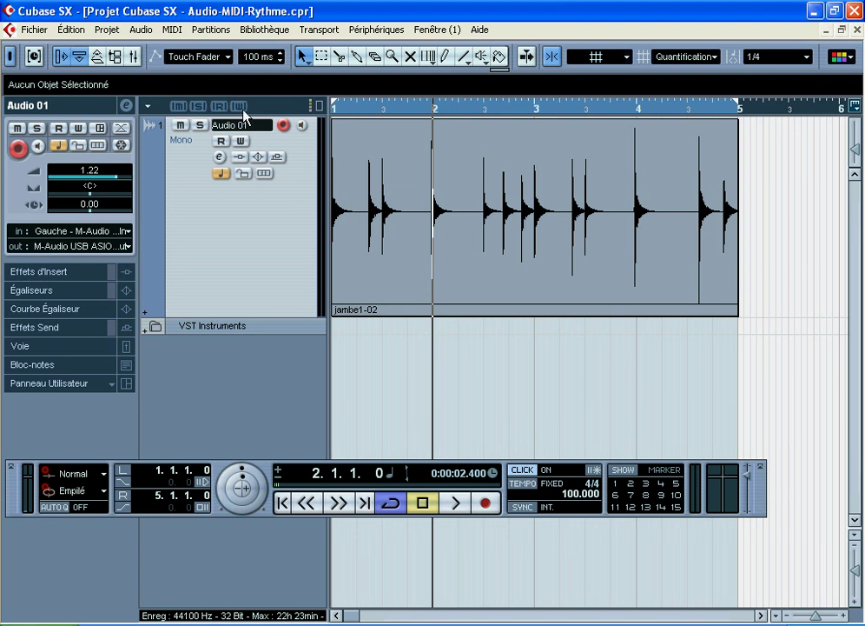
Step: Switch to Cubase SX and import MIDIRecycle.mid from the Desktop into the current project
click(33, 30)
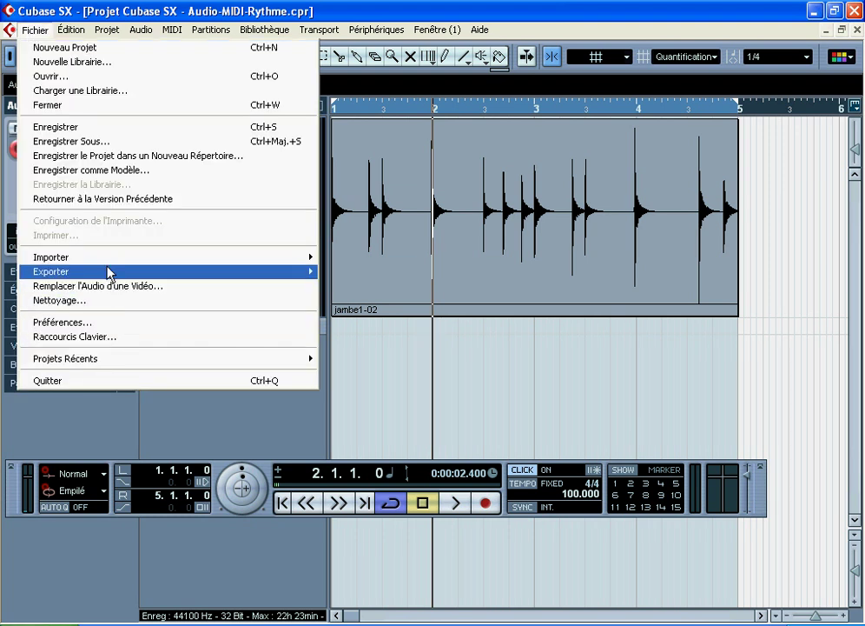
mouse_move(106, 259)
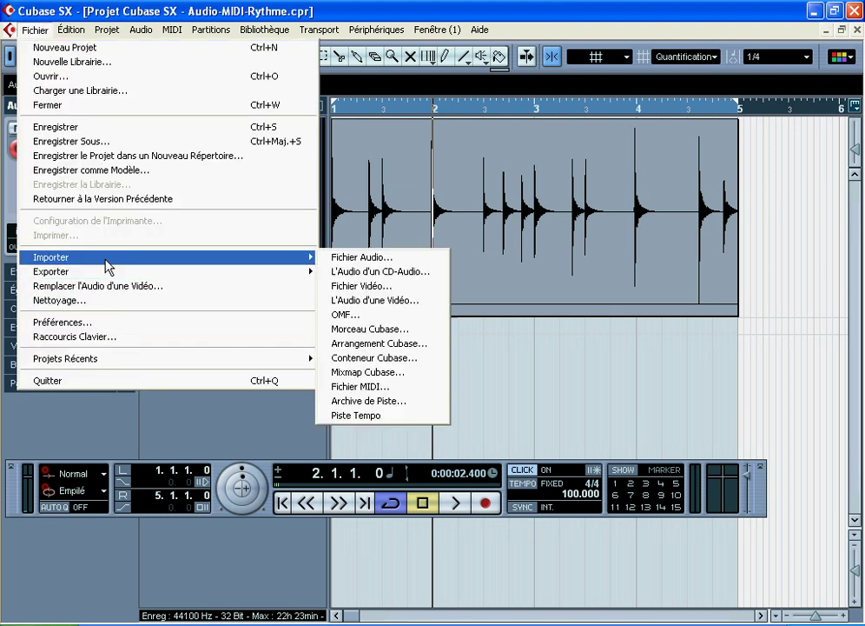
click(366, 389)
click(432, 327)
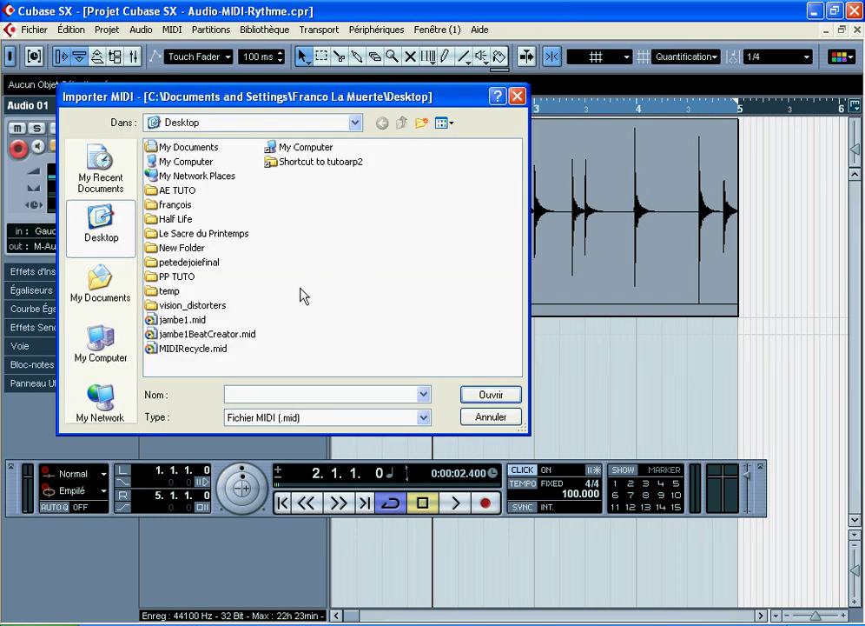
double_click(189, 348)
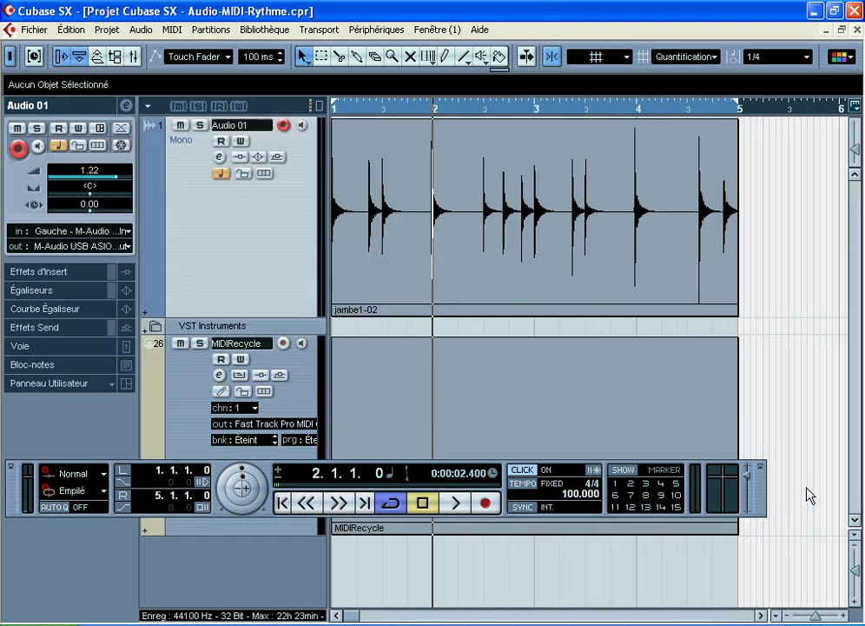
Step: Move the transport panel clear of the tracks and open in-place editing of the MIDIRecycle track's notes
drag(768, 513, 808, 589)
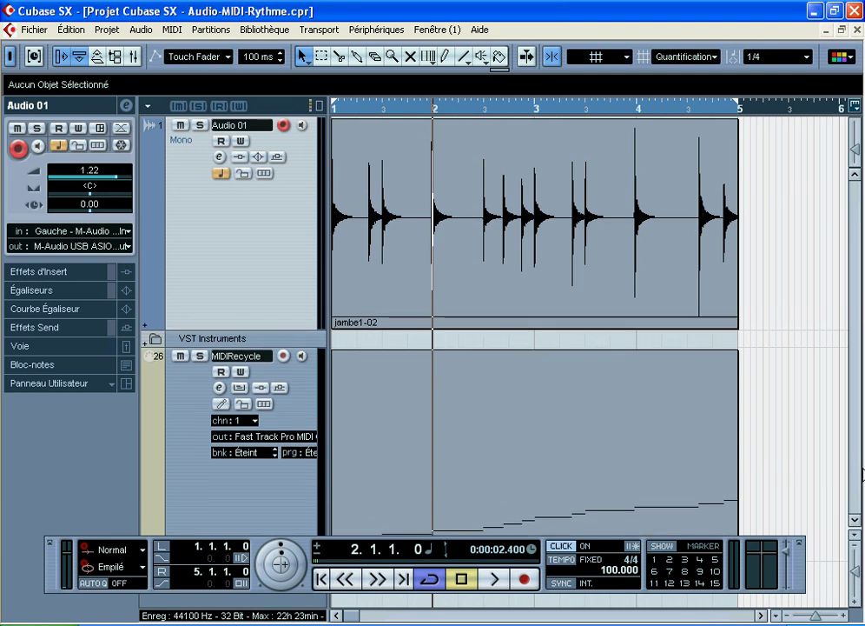
click(855, 580)
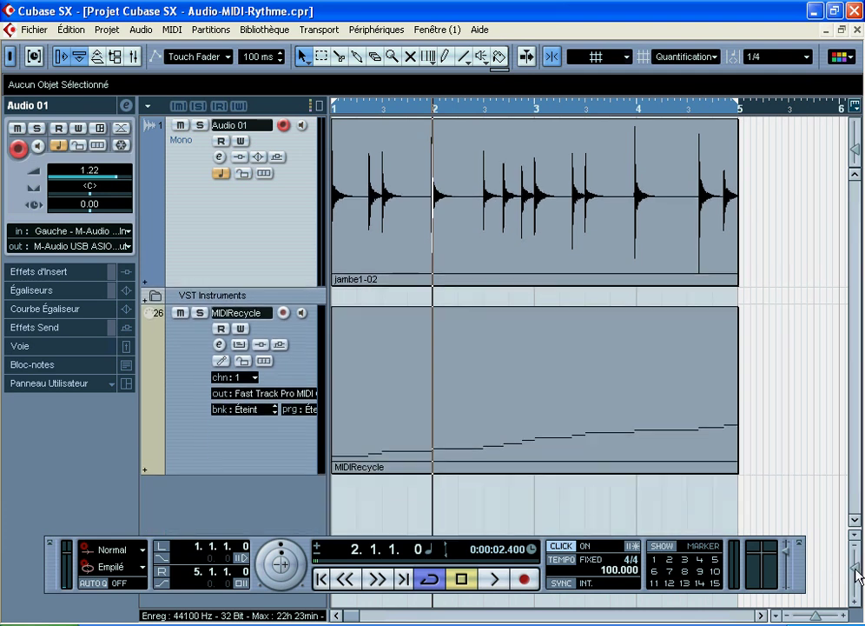
click(240, 346)
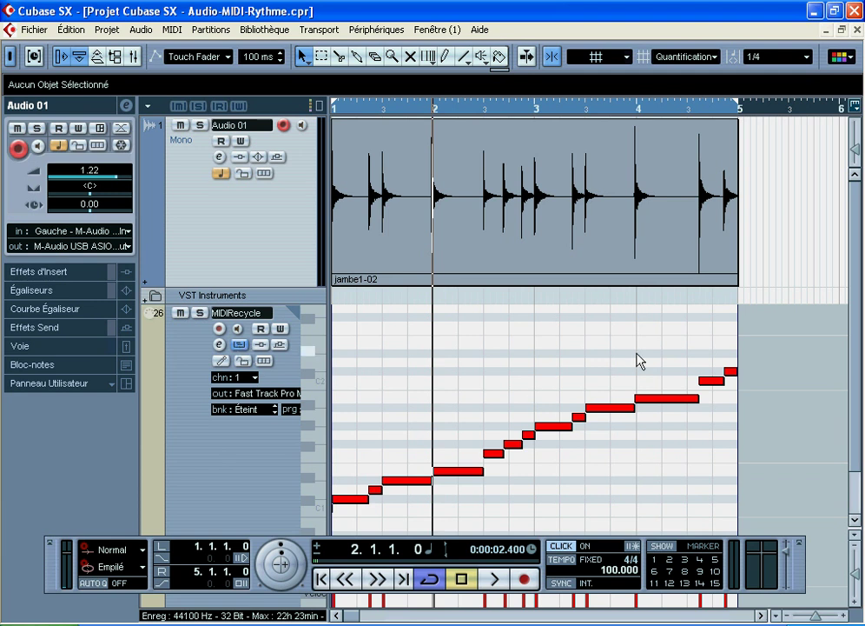
Step: Compare the start of the MIDIRecycle note near bar 2 with the matching drum hit in the audio waveform
scroll(856, 425, down, 3)
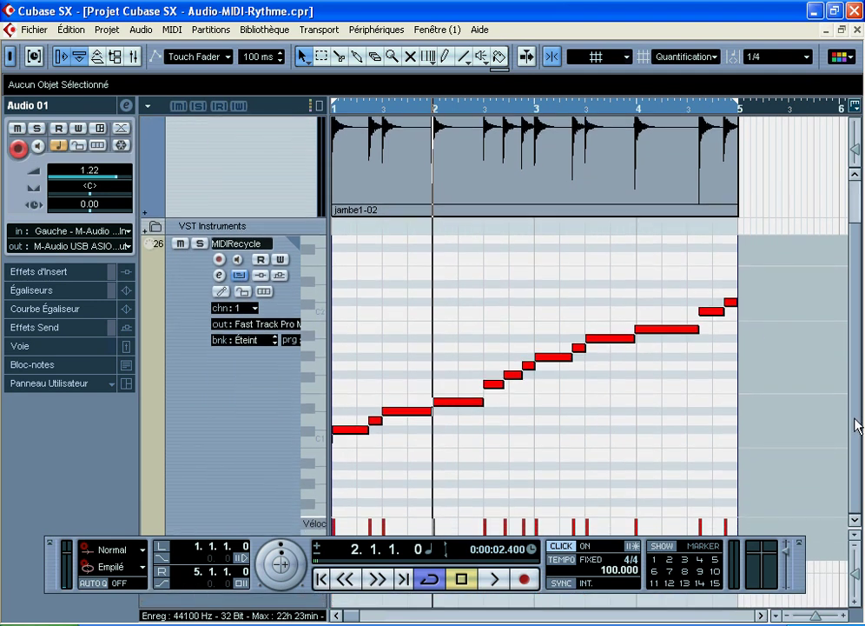
click(334, 107)
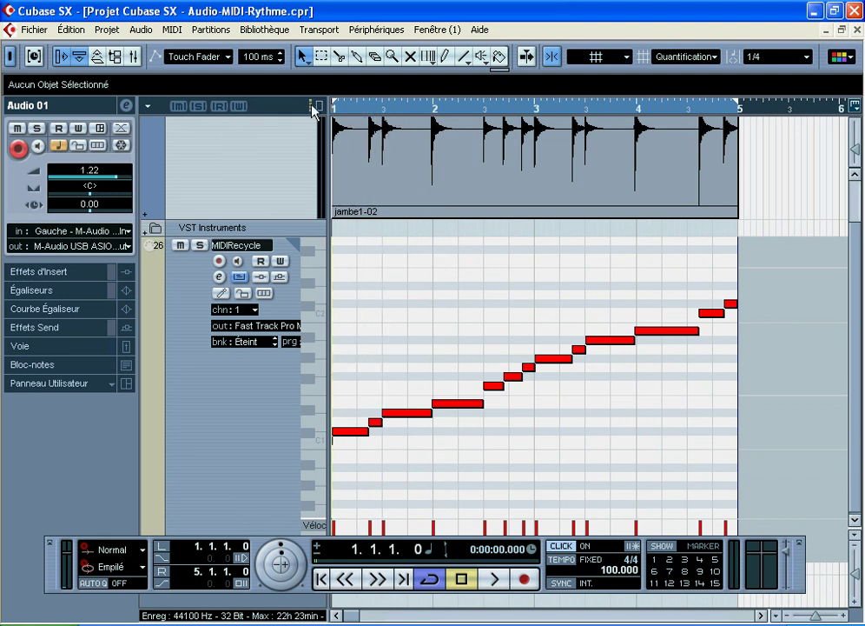
key(h)
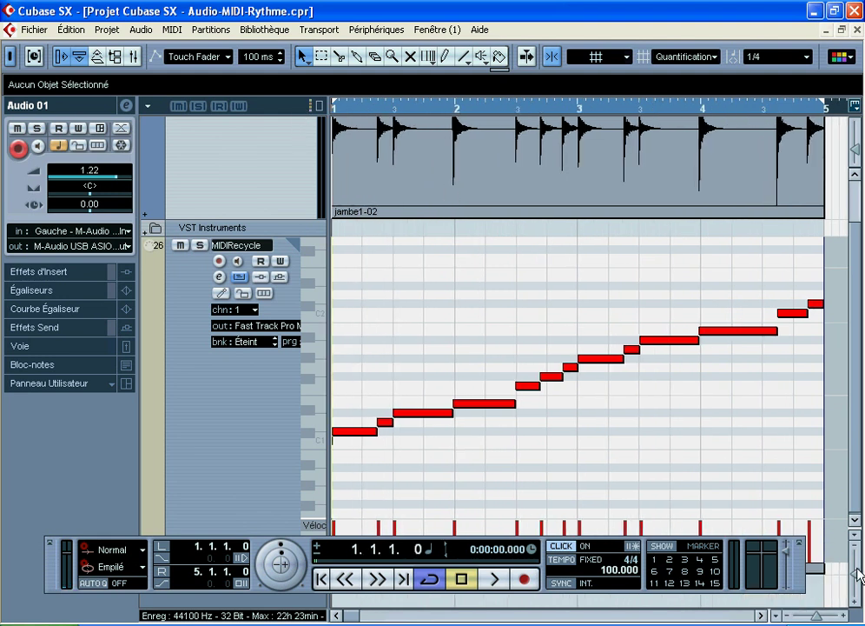
scroll(573, 348, up, 1)
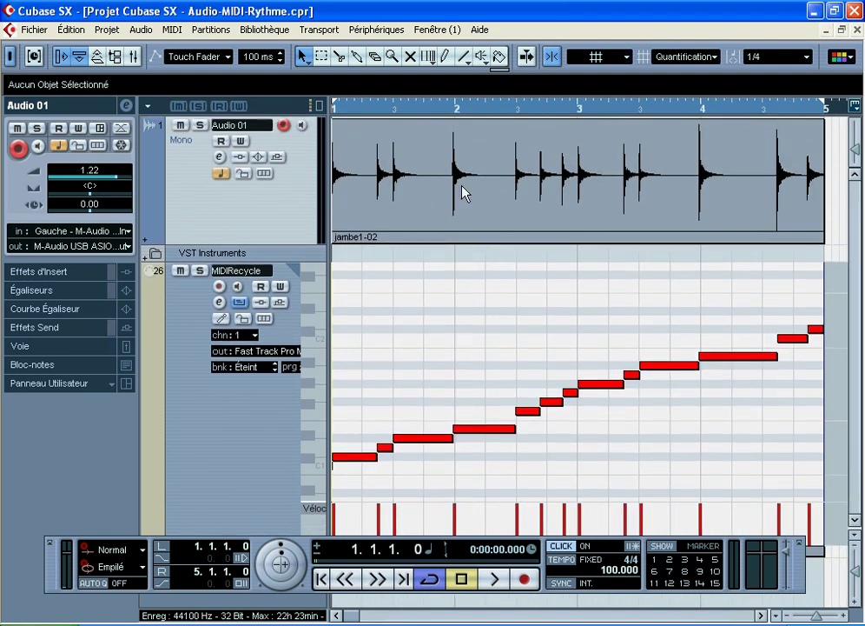
drag(375, 119, 475, 215)
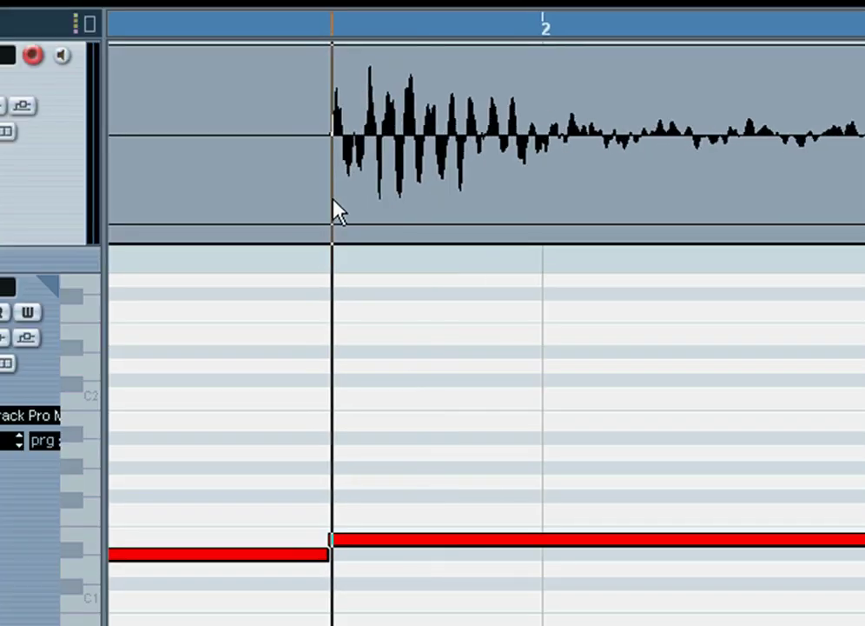
mouse_move(337, 211)
mouse_down()
mouse_move(336, 218)
mouse_move(347, 209)
mouse_move(338, 193)
mouse_move(345, 209)
mouse_move(330, 208)
mouse_up()
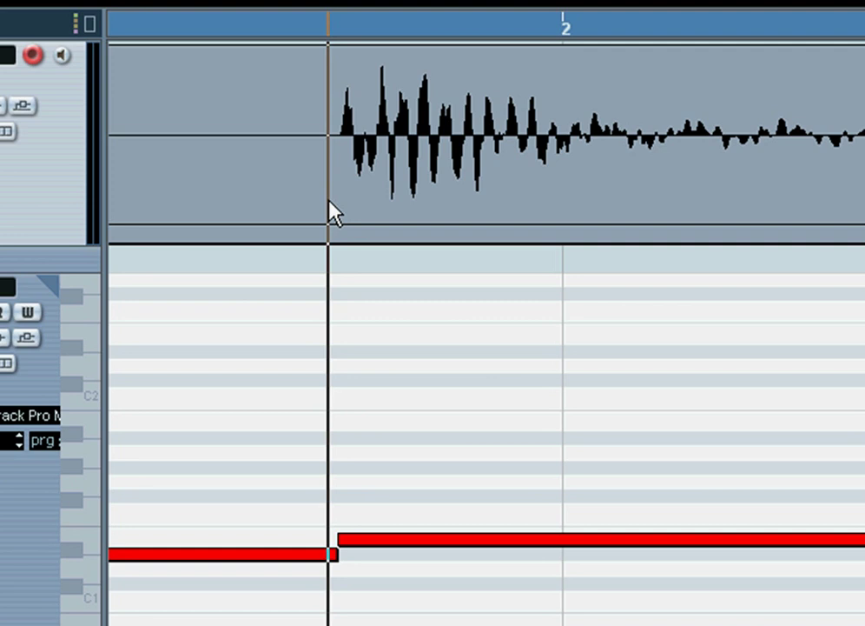
Step: Select all the notes of the MIDIRecycle part and make the MIDIRecycle track the active one
drag(454, 486, 466, 601)
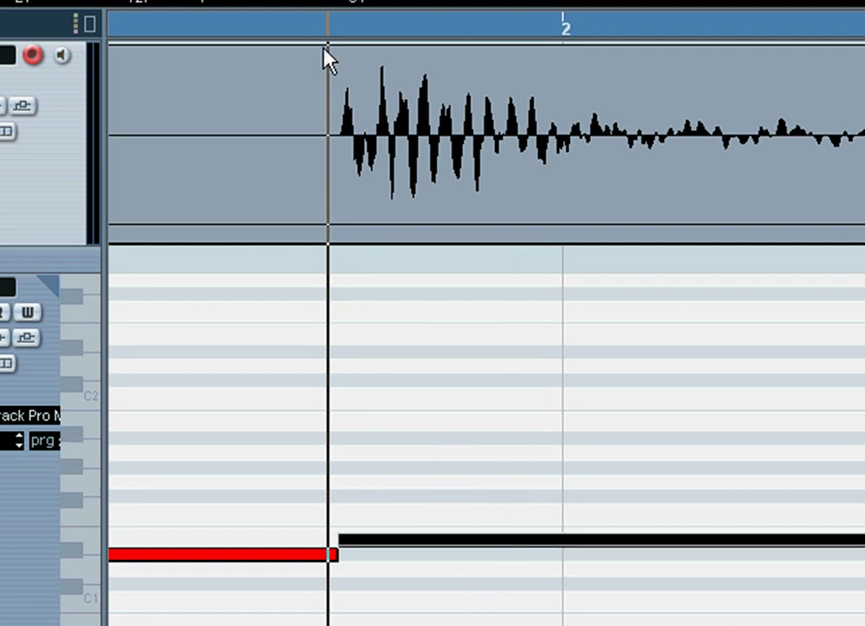
drag(336, 27, 83, 12)
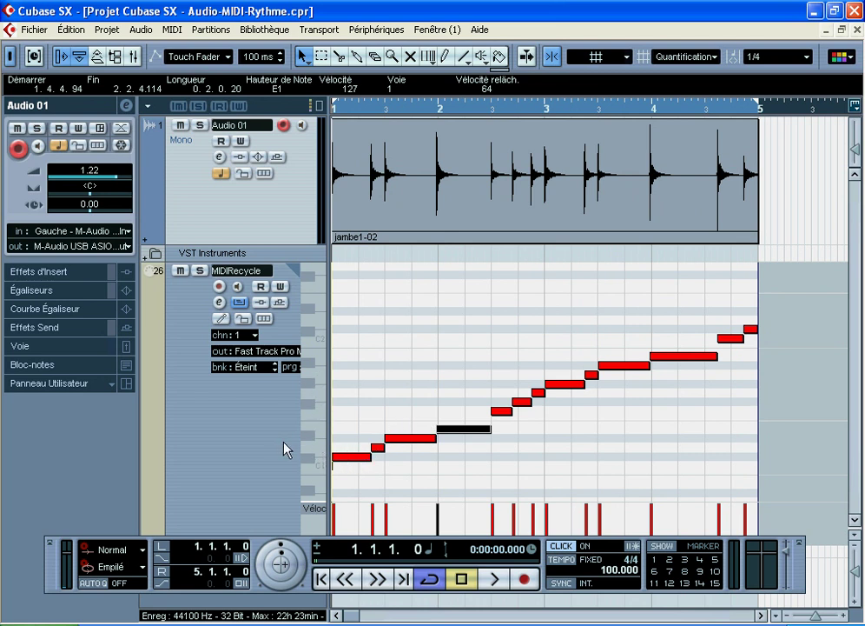
drag(341, 106, 301, 89)
drag(722, 311, 311, 490)
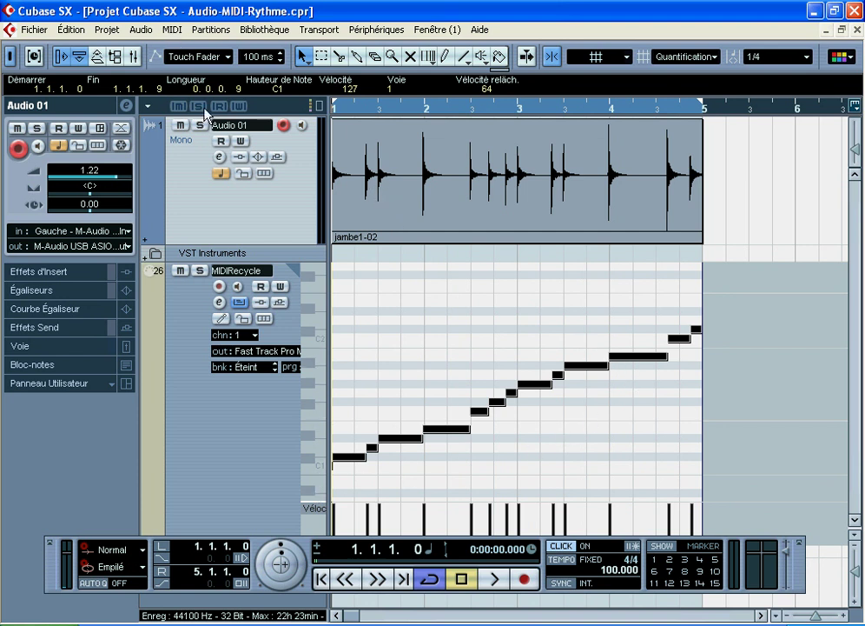
click(209, 428)
Step: Transpose the selected notes by 0 semitones, keeping them within a range whose upper and lower limits are both C1, and clear the selection
click(172, 31)
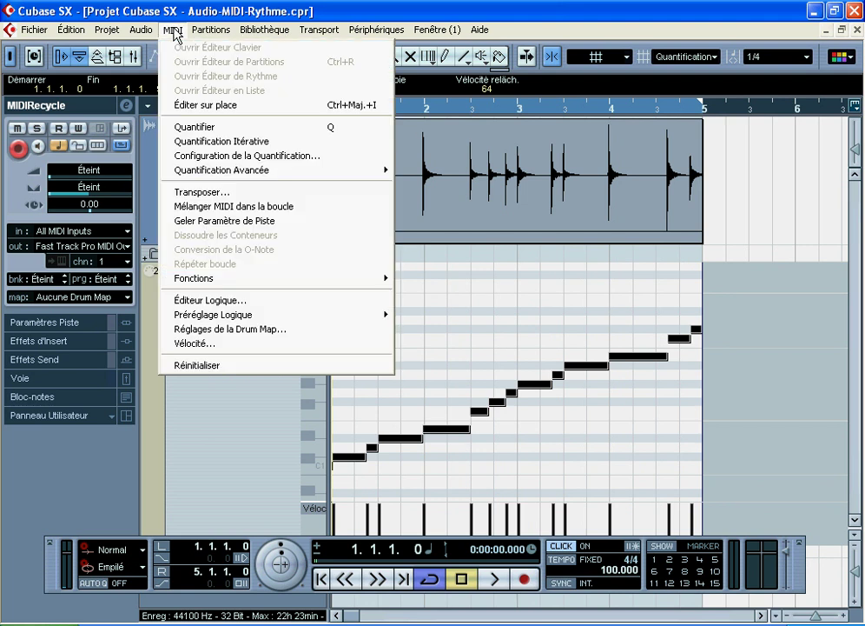
click(206, 198)
drag(443, 345, 431, 266)
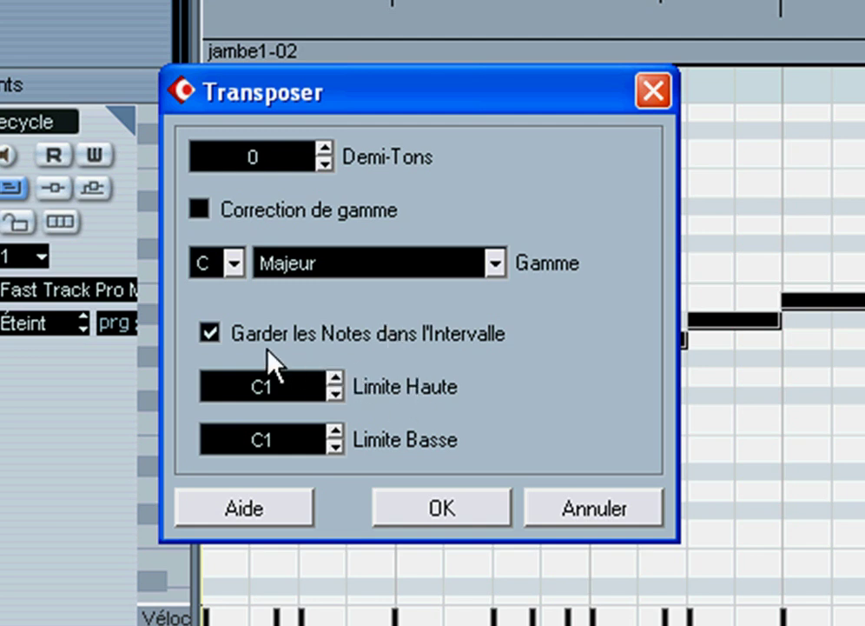
click(210, 335)
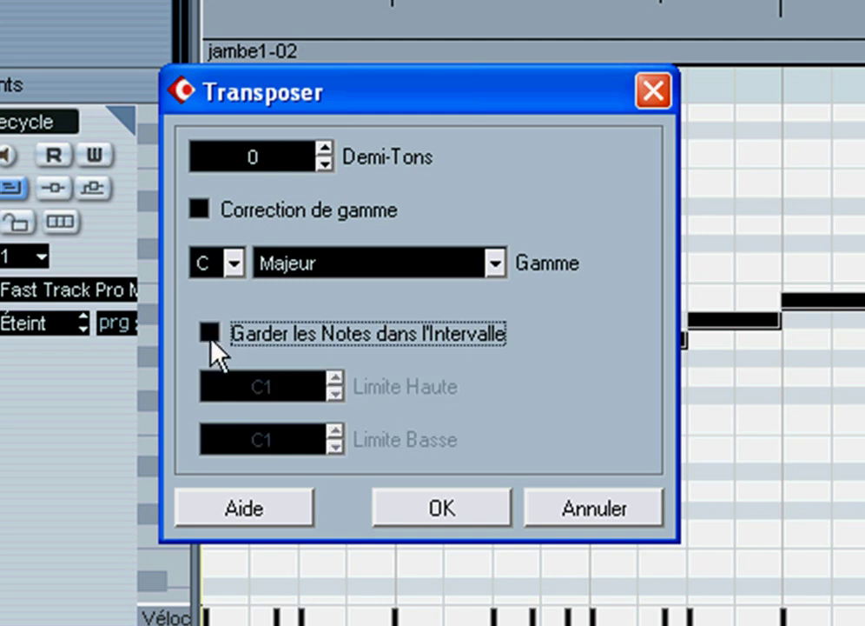
click(209, 335)
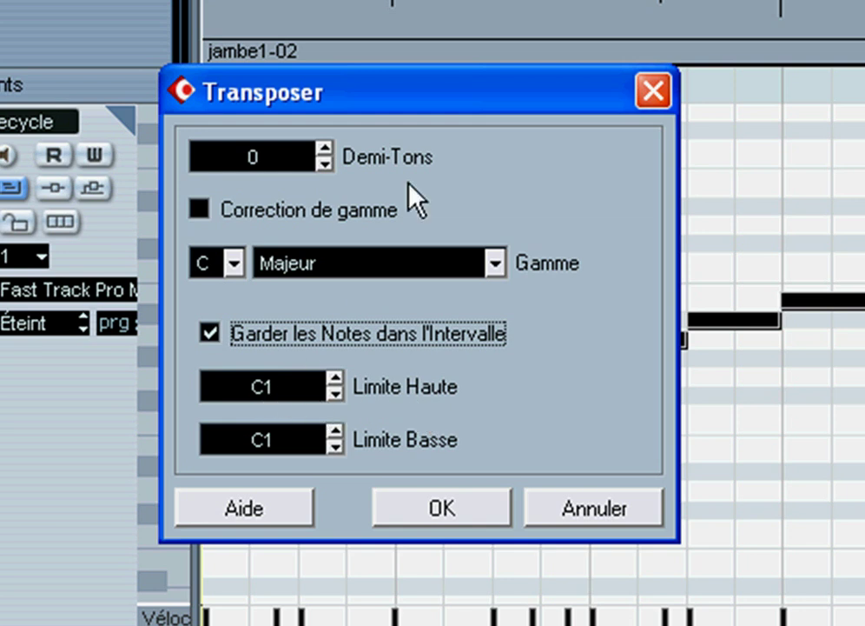
drag(349, 101, 429, 82)
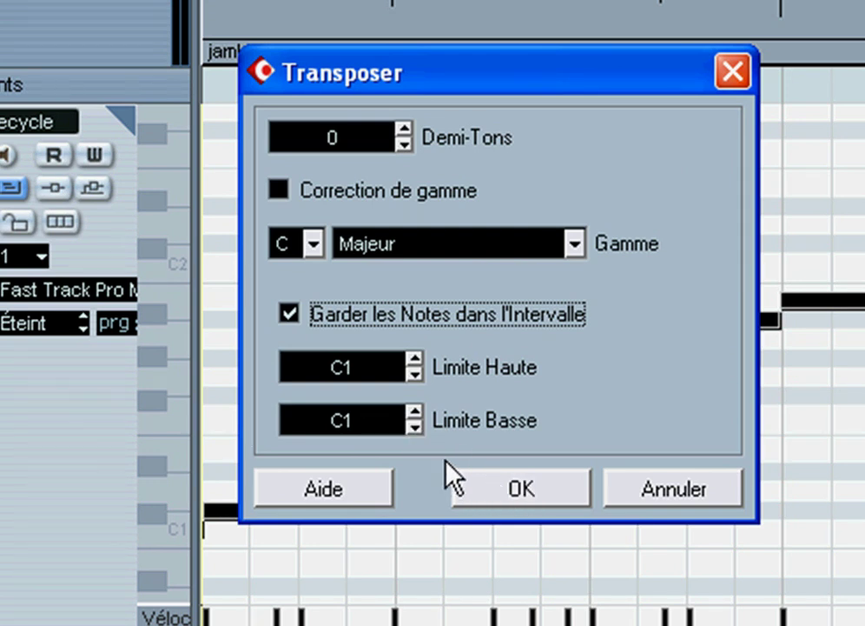
click(521, 491)
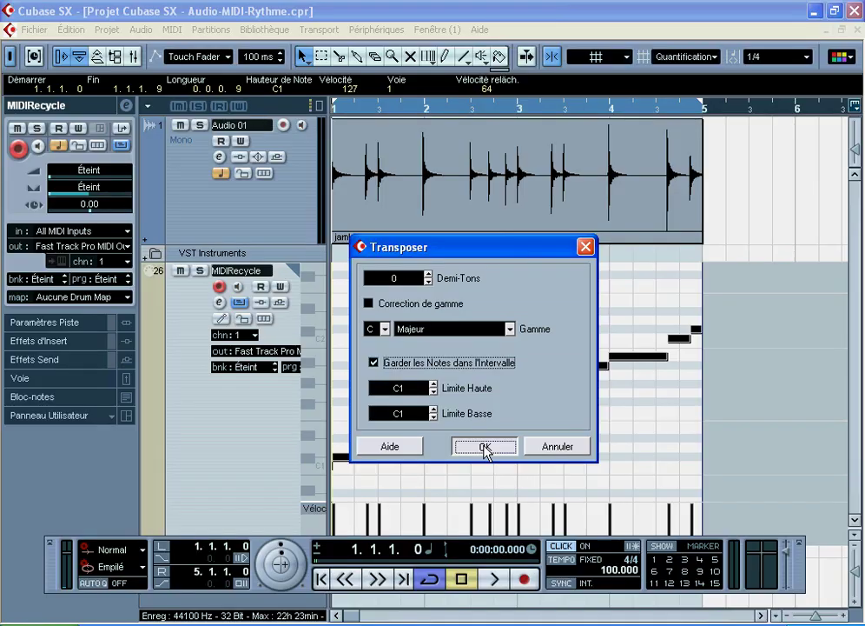
click(784, 433)
Step: Examine the row of MIDIRecycle notes on C1 and their velocities against the hits in the jambe1-02 waveform
click(373, 109)
drag(373, 106, 309, 123)
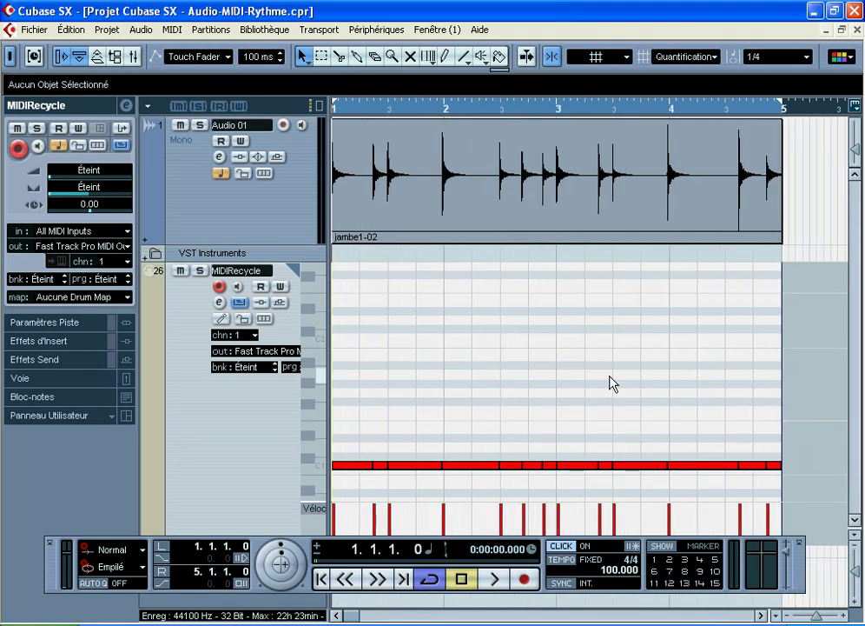
scroll(460, 381, down, 3)
scroll(460, 375, down, 2)
scroll(461, 375, up, 1)
drag(440, 109, 330, 103)
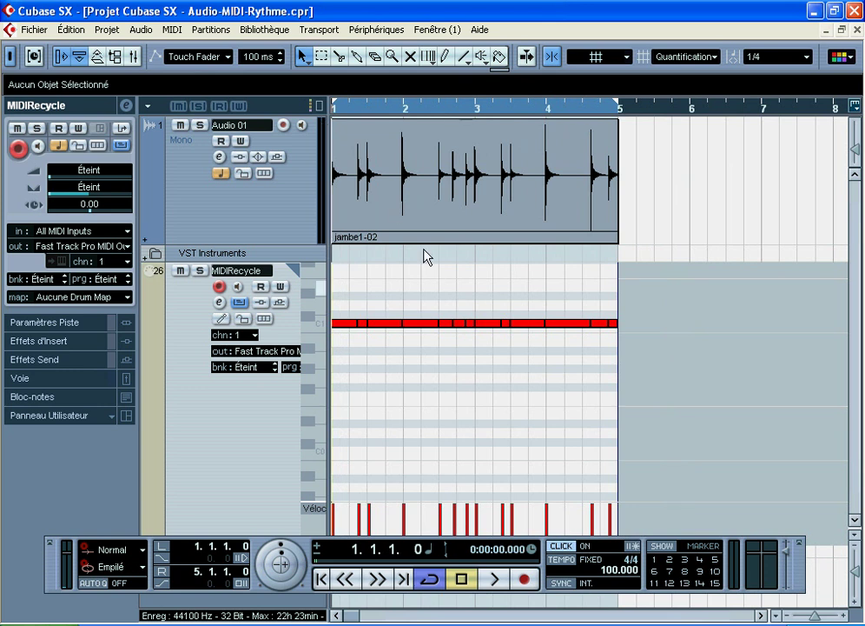
click(853, 557)
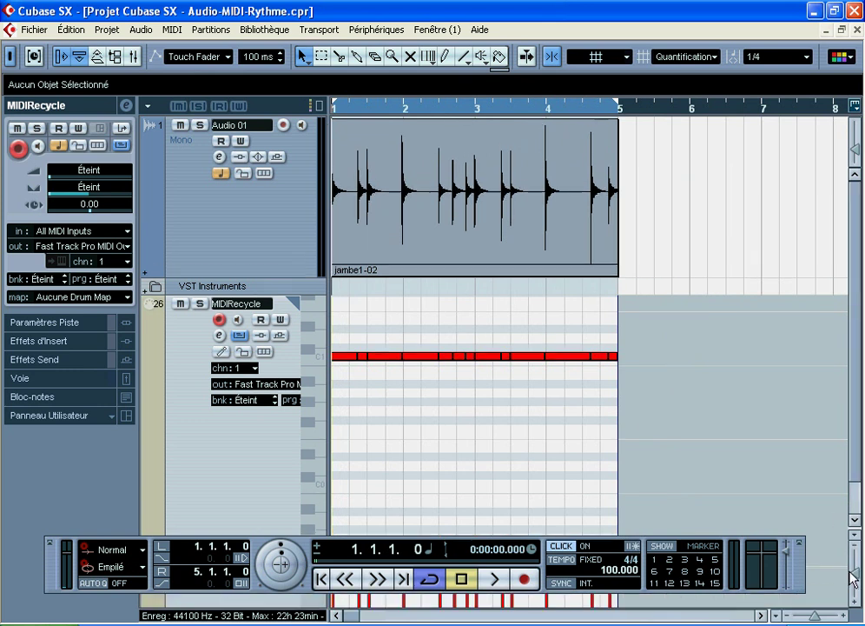
scroll(365, 434, down, 2)
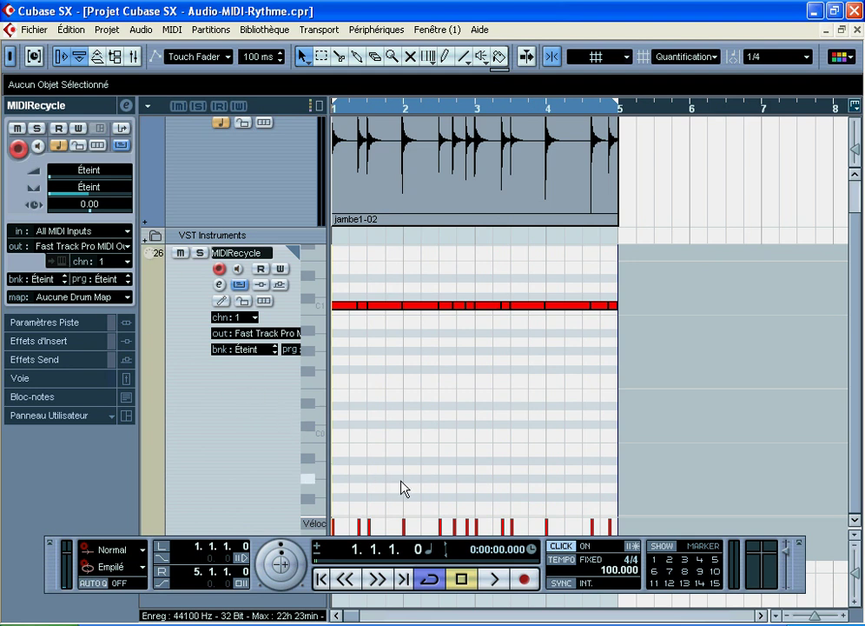
Step: Route the MIDIRecycle track's MIDI output to the Battery2VST instrument
click(75, 248)
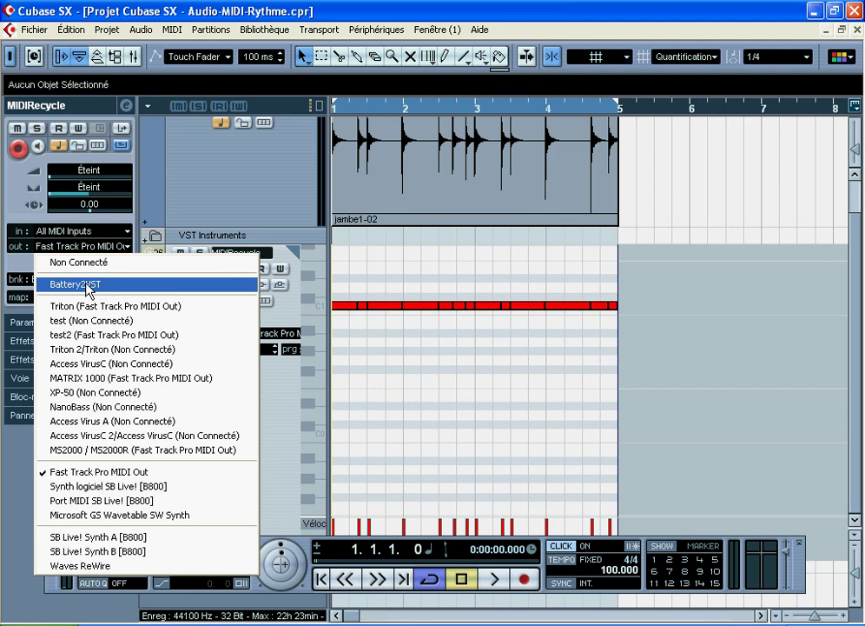
click(88, 285)
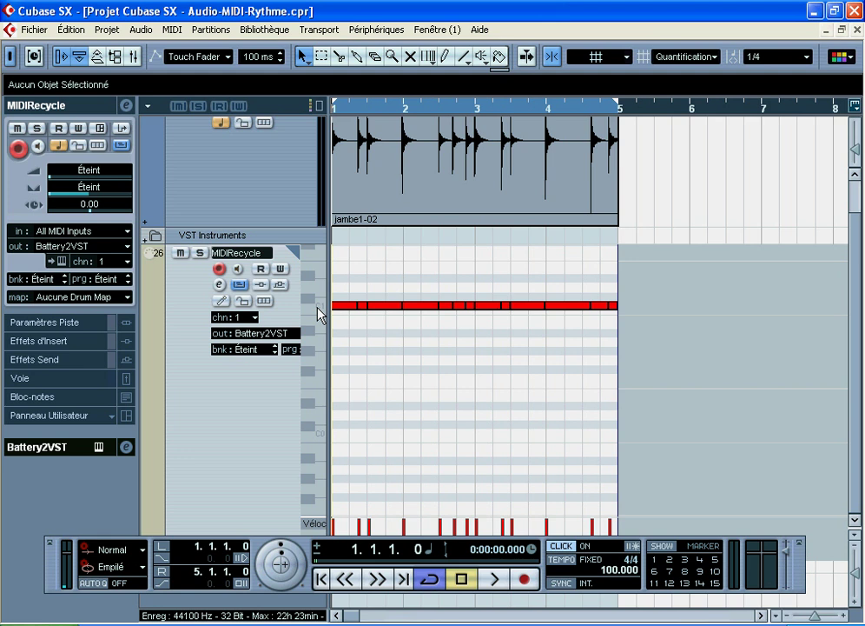
click(90, 232)
click(231, 422)
drag(359, 110, 304, 128)
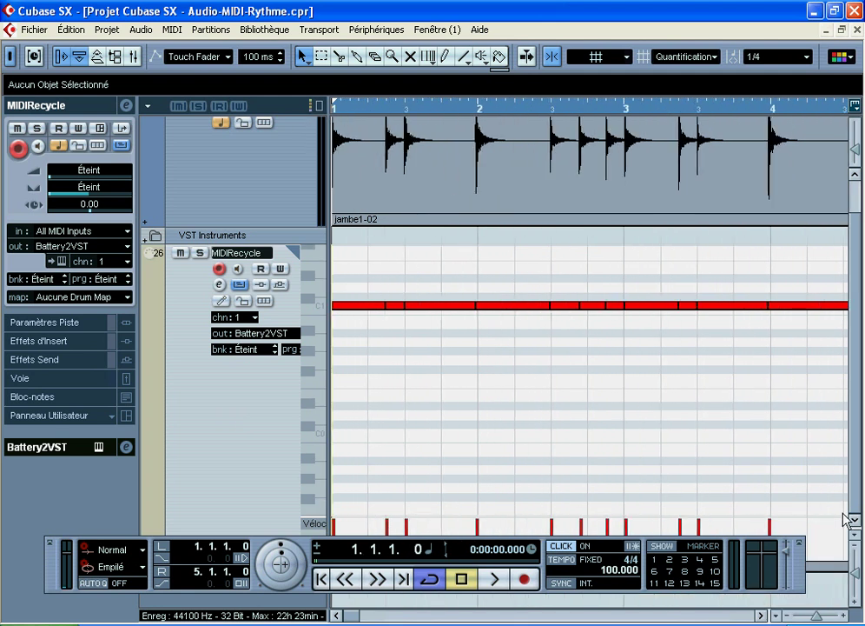